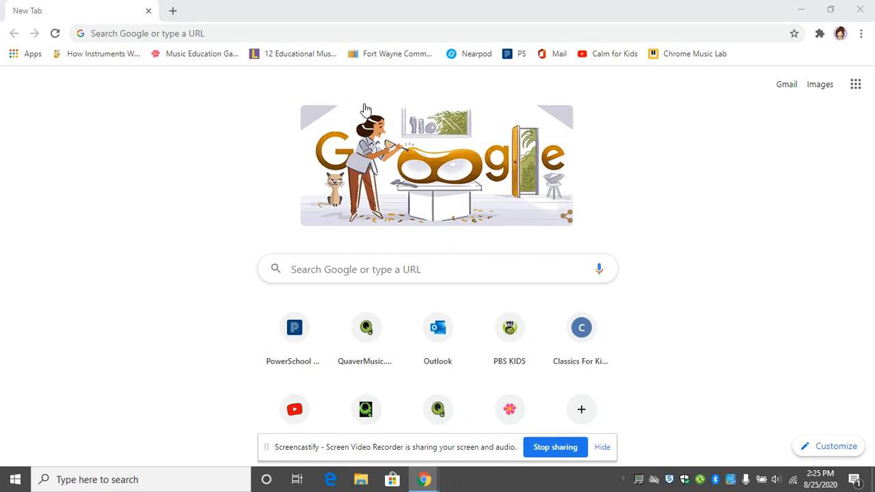
Step: Search the web for "chrom music lab" and open the Chrome Music Lab site from the results
{"action": "left_click", "coordinate": [361, 34]}
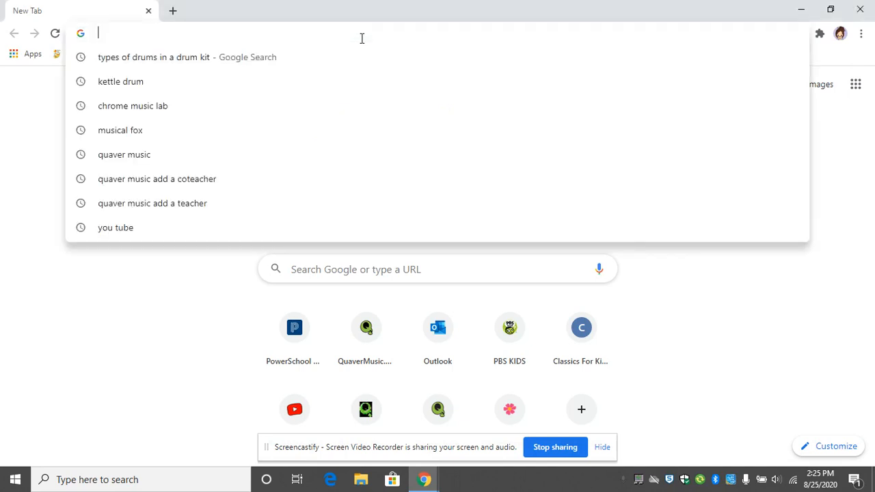
{"action": "type", "text": "chrom m"}
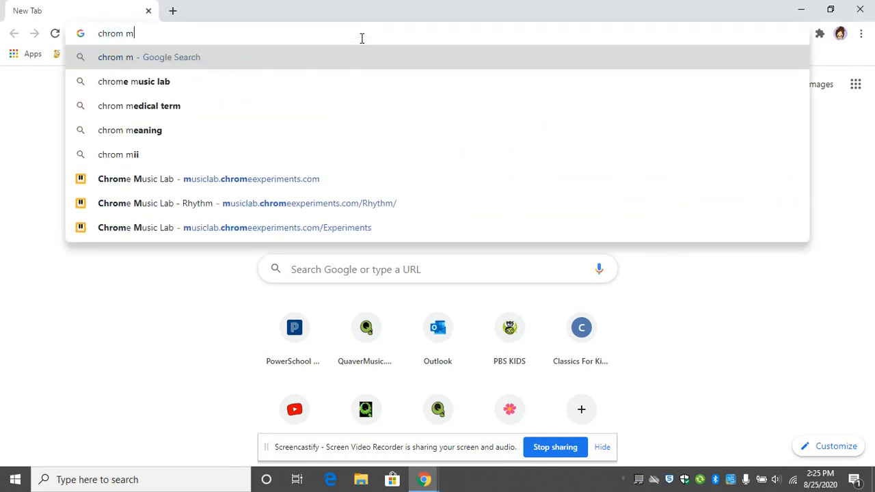
{"action": "type", "text": "usic l"}
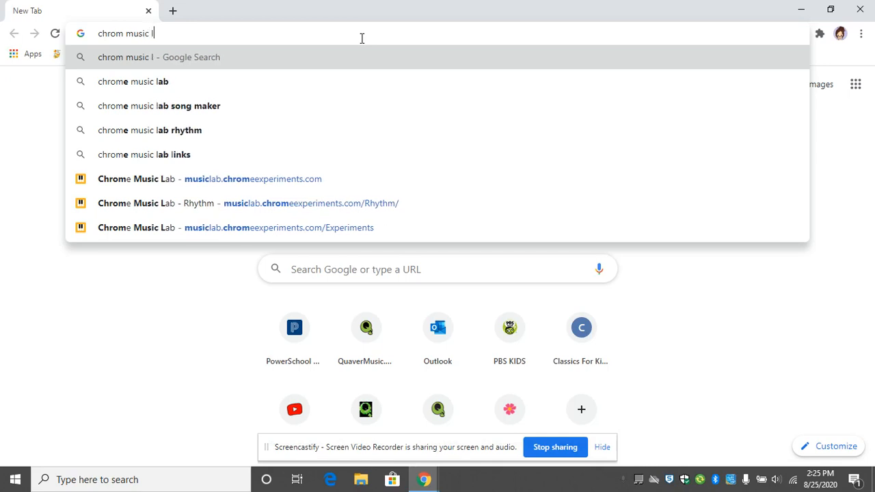
{"action": "type", "text": "ab"}
{"action": "key", "text": "Return"}
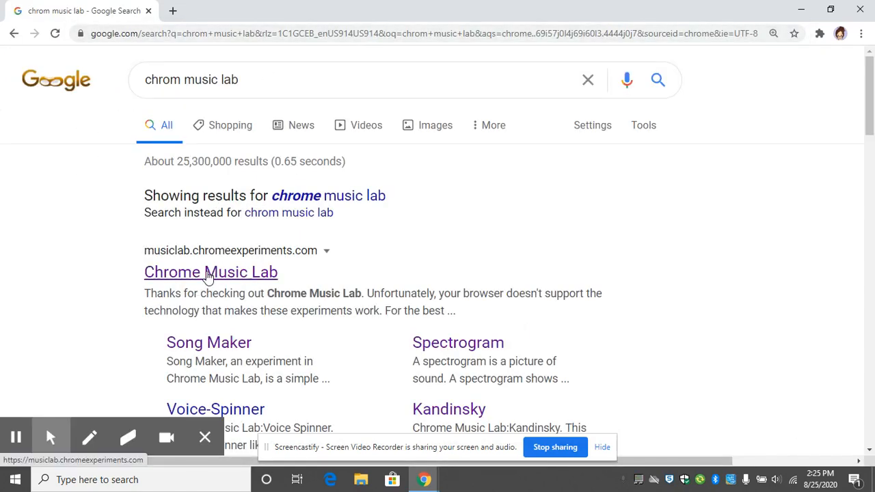
{"action": "left_click", "coordinate": [207, 273]}
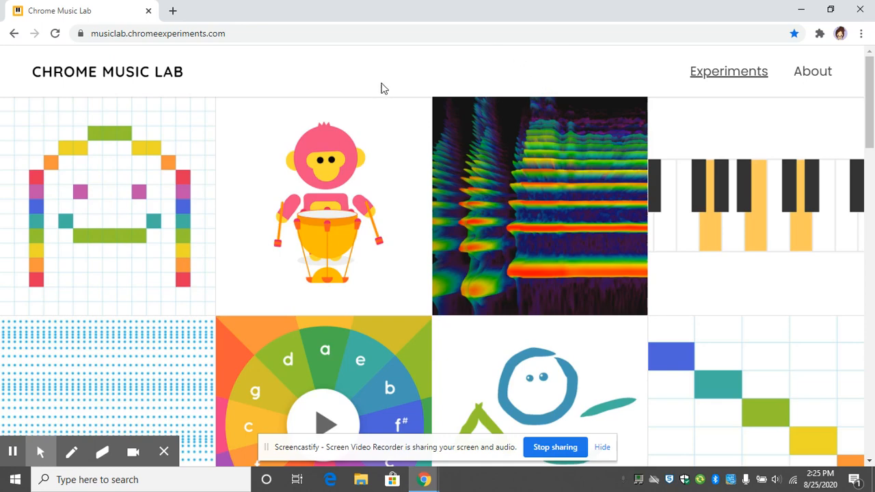
Step: Open the Rhythm experiment and sound the pink monkey's yellow drum several times
{"action": "mouse_move", "coordinate": [270, 207]}
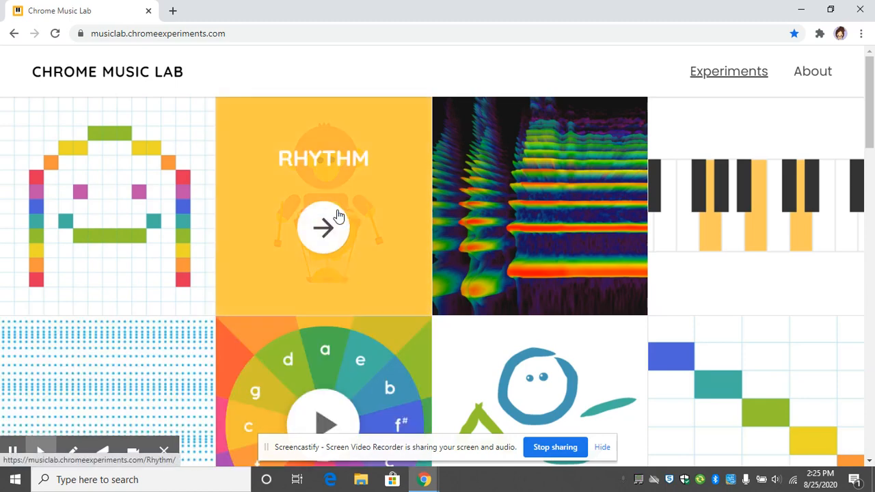
{"action": "left_click", "coordinate": [338, 213]}
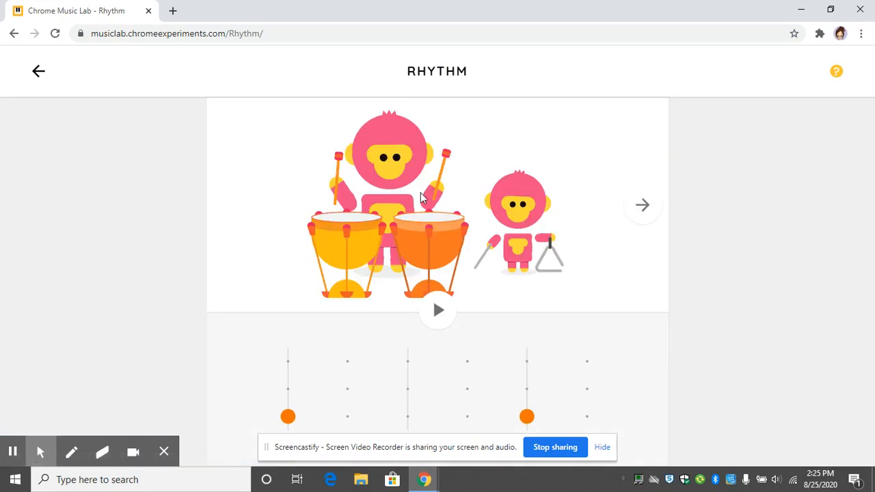
{"action": "left_click", "coordinate": [345, 252]}
{"action": "left_click", "coordinate": [345, 252]}
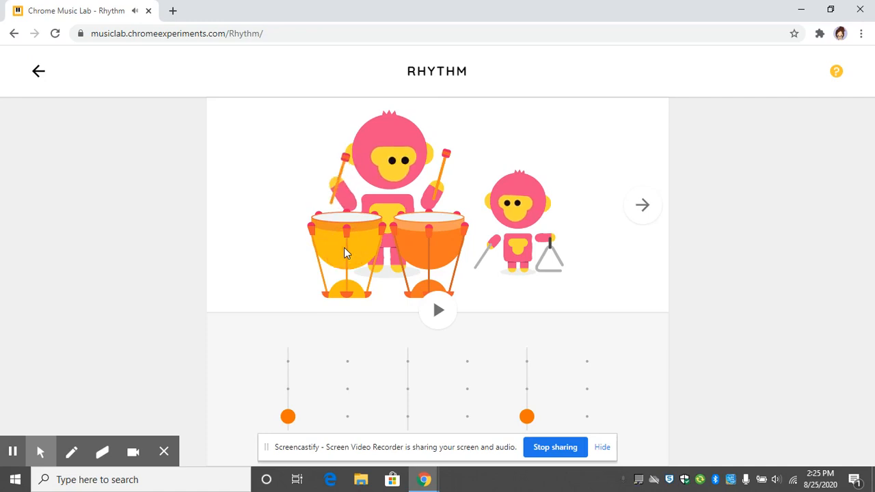
{"action": "left_click", "coordinate": [344, 253]}
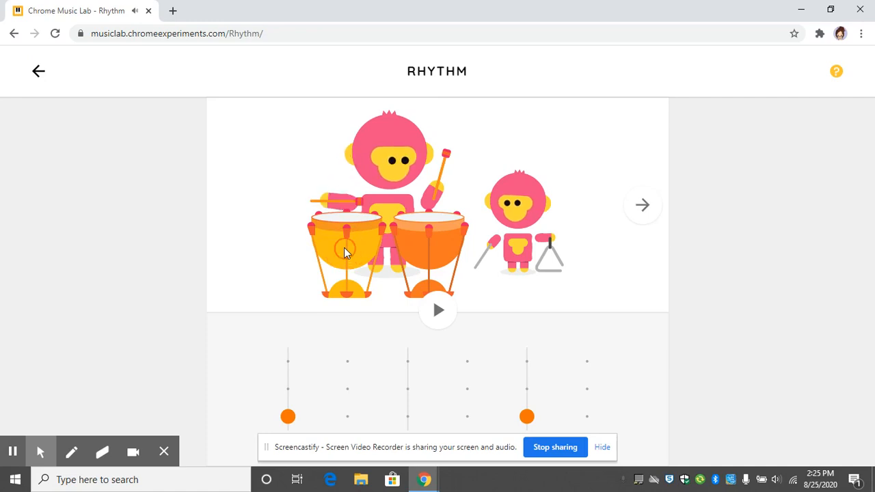
Step: Add a yellow drum hit on the first beat, and try out the orange drum and the triangle
{"action": "left_click", "coordinate": [290, 389]}
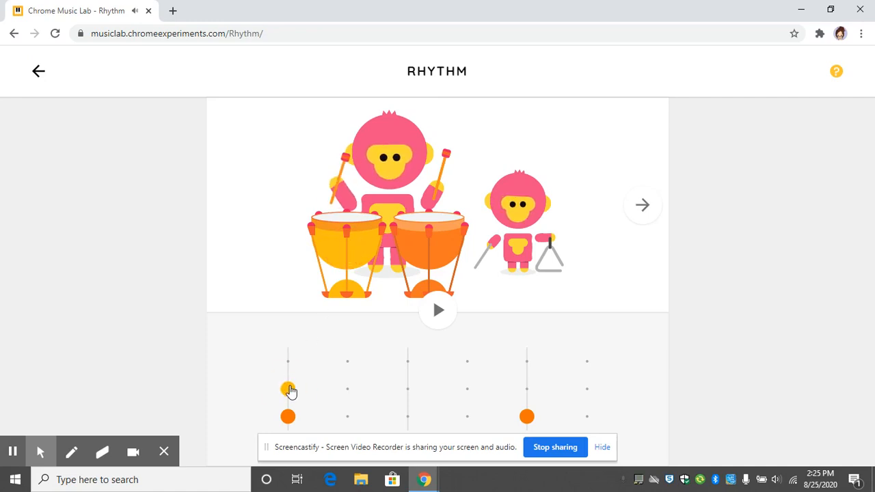
{"action": "left_click", "coordinate": [436, 229]}
{"action": "left_click", "coordinate": [435, 229]}
{"action": "left_click", "coordinate": [546, 265]}
{"action": "left_click", "coordinate": [543, 261]}
{"action": "left_click", "coordinate": [544, 260]}
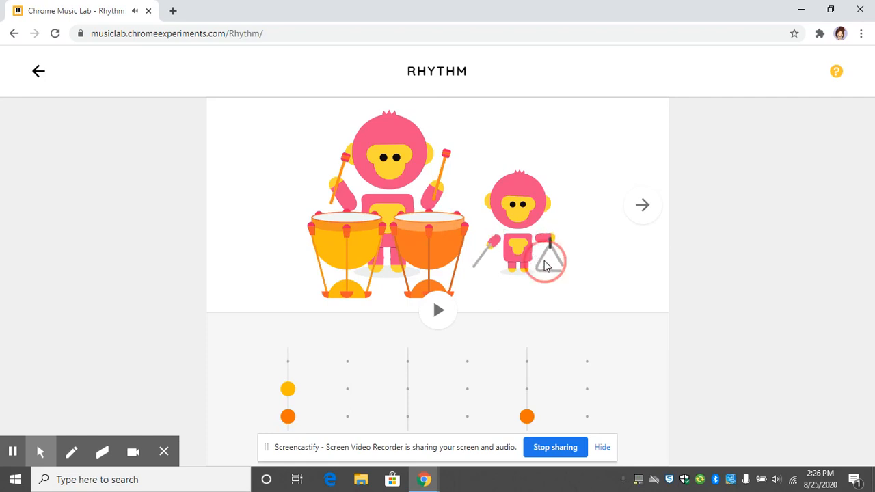
Step: Add triangle hits on beats one to four, yellow drum hits on beats three and four, and an orange drum hit on beat four
{"action": "left_click", "coordinate": [288, 362]}
{"action": "left_click", "coordinate": [349, 364]}
{"action": "left_click", "coordinate": [408, 365]}
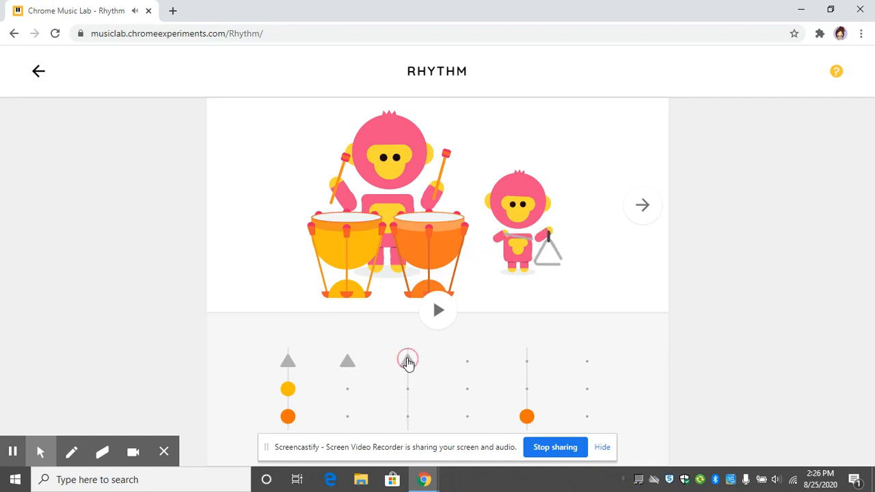
{"action": "left_click", "coordinate": [409, 394]}
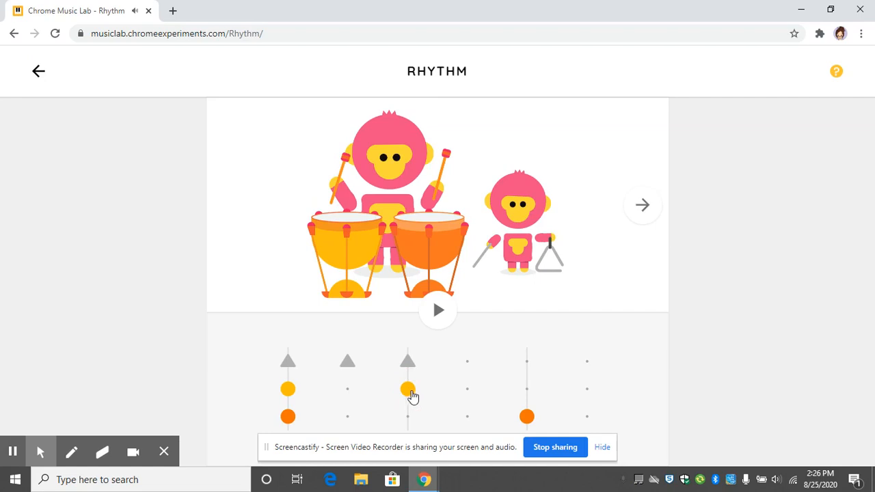
{"action": "left_click", "coordinate": [468, 364]}
{"action": "left_click", "coordinate": [475, 394]}
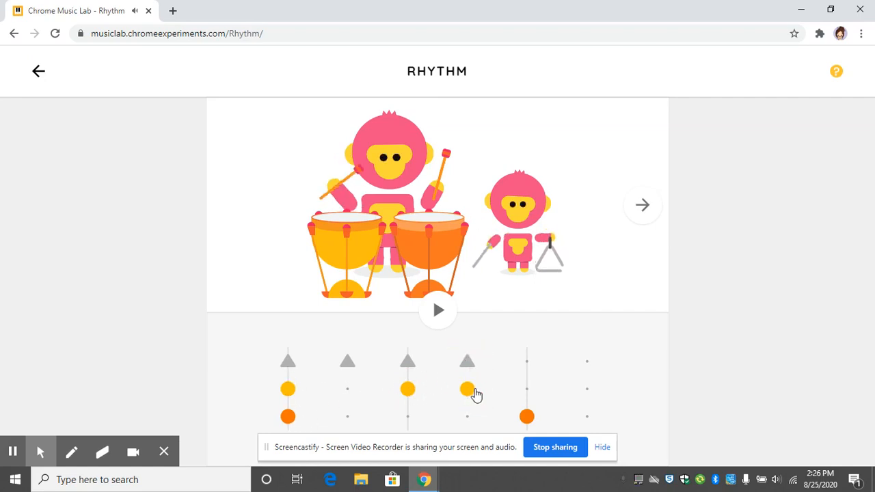
{"action": "left_click", "coordinate": [471, 417]}
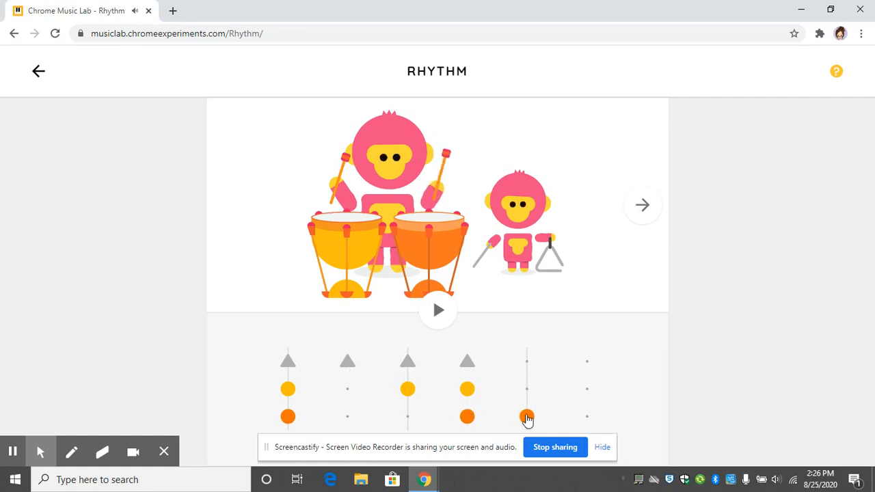
Step: Complete beats five and six with triangles and a yellow drum on six, remove beat five's orange drum, and play the rhythm briefly
{"action": "left_click", "coordinate": [525, 364]}
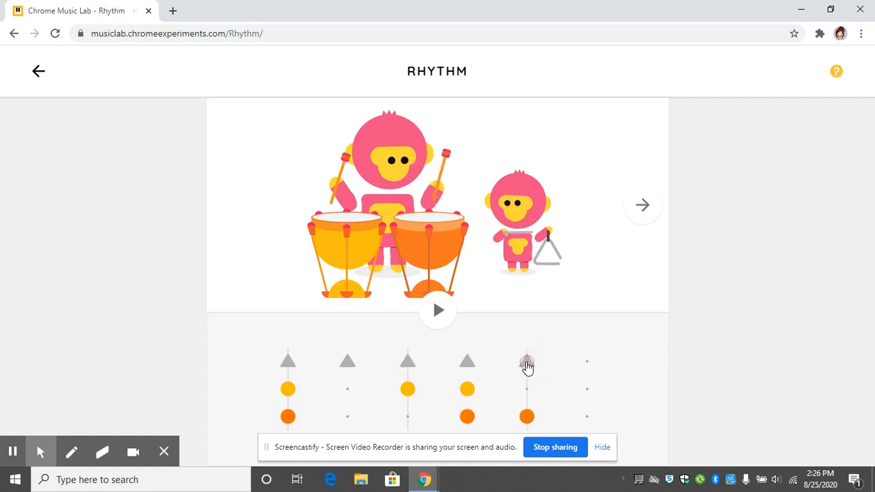
{"action": "left_click", "coordinate": [526, 417]}
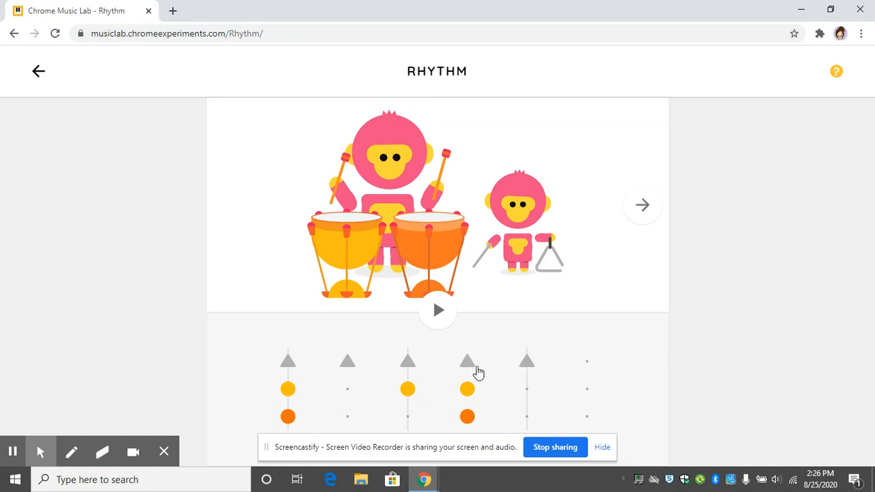
{"action": "left_click", "coordinate": [587, 368]}
{"action": "left_click", "coordinate": [587, 389]}
{"action": "left_click", "coordinate": [438, 311]}
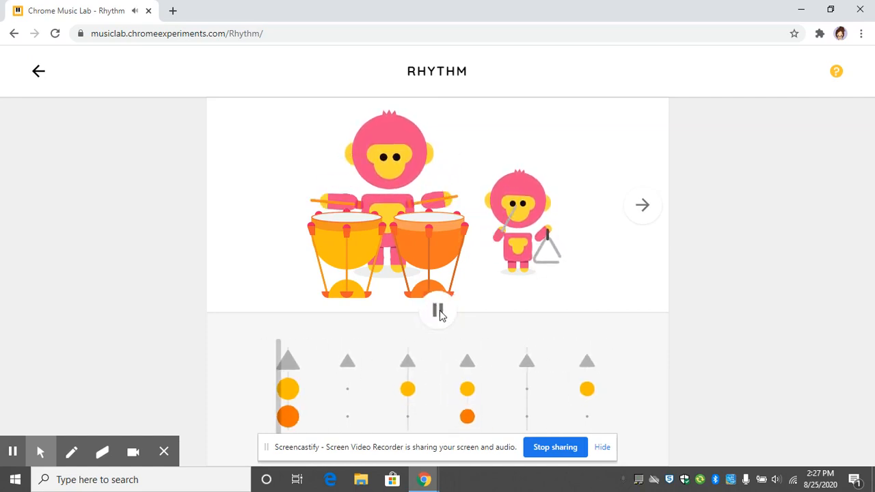
{"action": "left_click", "coordinate": [438, 312]}
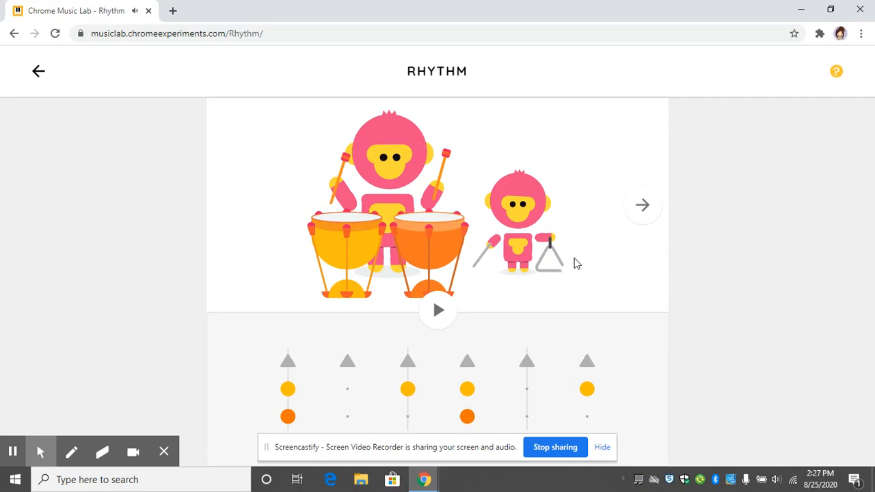
Step: Switch to the teal monsters' scene and sound the cymbal and the blue drum
{"action": "left_click", "coordinate": [643, 207]}
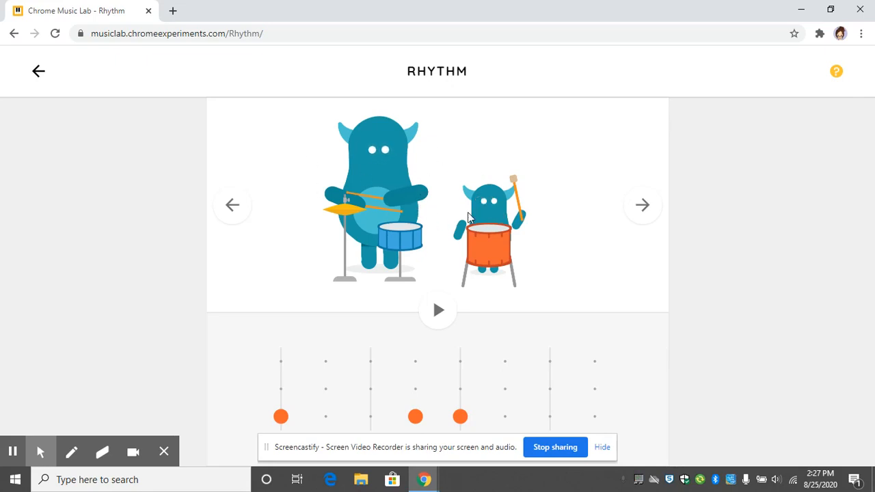
{"action": "left_click", "coordinate": [339, 215]}
{"action": "left_click", "coordinate": [401, 248]}
{"action": "left_click", "coordinate": [403, 249]}
Step: Put cymbals on beats one and three, blue drums on two and four, and move the orange drum hit from beat four to three
{"action": "left_click", "coordinate": [280, 364]}
{"action": "left_click", "coordinate": [326, 389]}
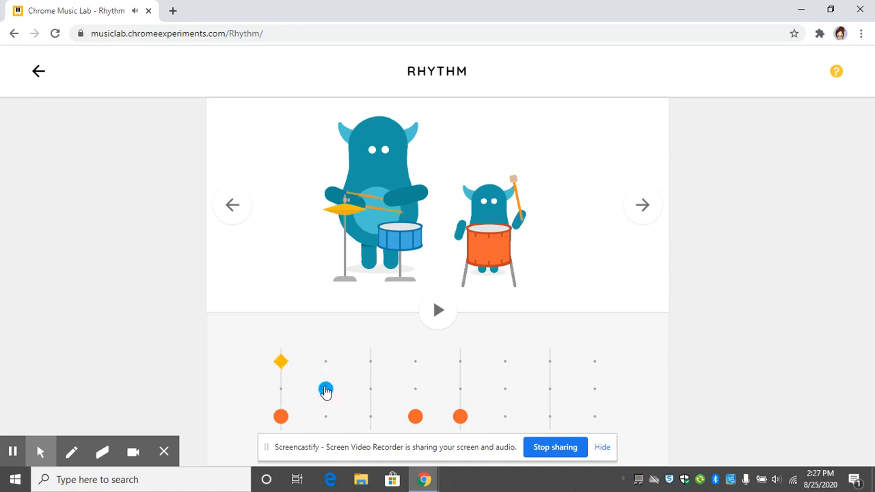
{"action": "left_click", "coordinate": [371, 362]}
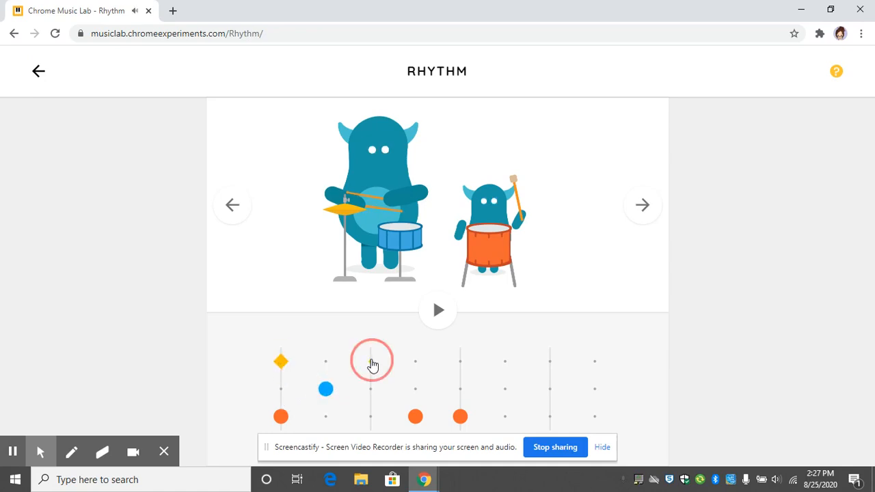
{"action": "left_click", "coordinate": [370, 417]}
{"action": "left_click", "coordinate": [415, 390]}
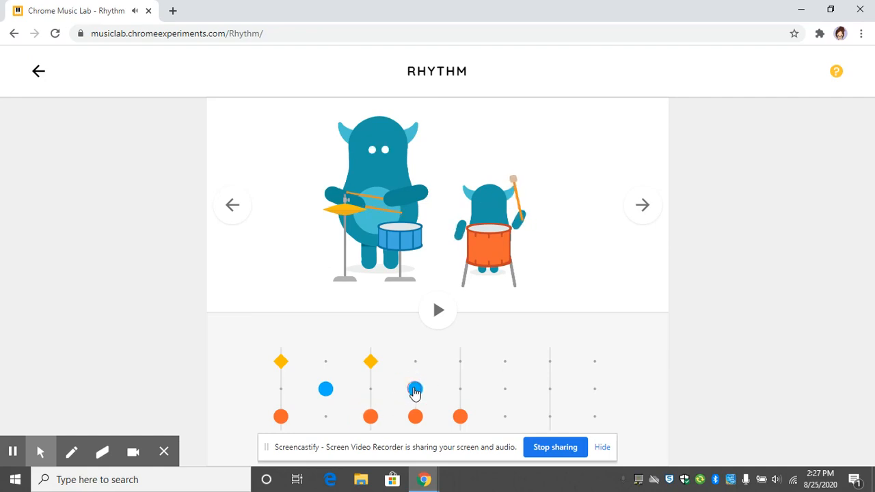
{"action": "left_click", "coordinate": [414, 416]}
Step: Add cymbals on beats five and seven, blue drums on six and eight, and an orange drum on seven; play the pattern briefly
{"action": "left_click", "coordinate": [459, 361]}
{"action": "left_click", "coordinate": [505, 388]}
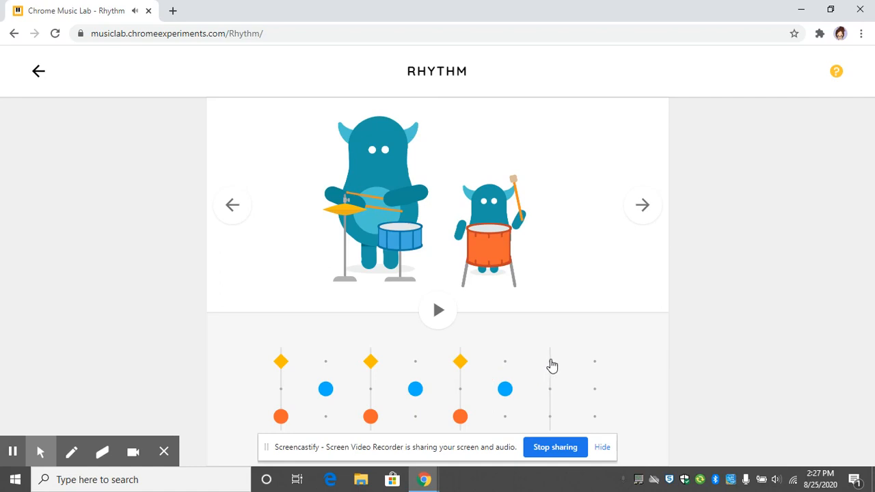
{"action": "left_click", "coordinate": [550, 361]}
{"action": "left_click", "coordinate": [550, 416]}
{"action": "left_click", "coordinate": [593, 389]}
{"action": "left_click", "coordinate": [438, 312]}
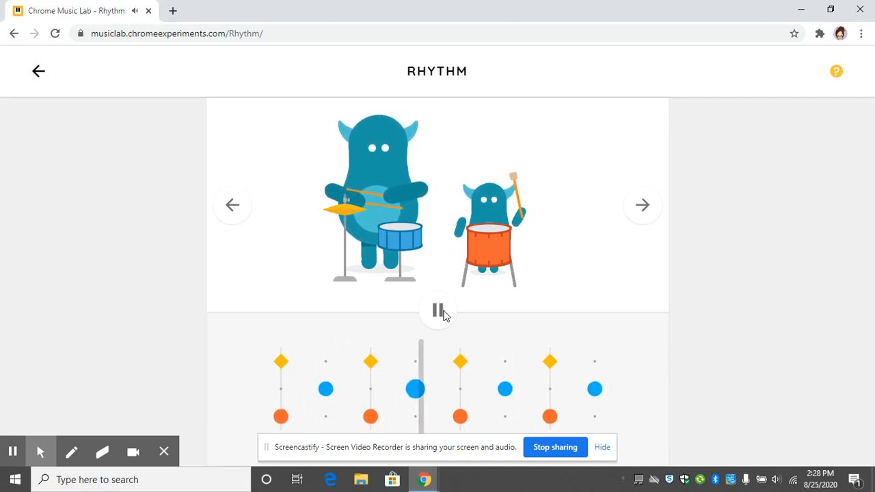
{"action": "left_click", "coordinate": [439, 312]}
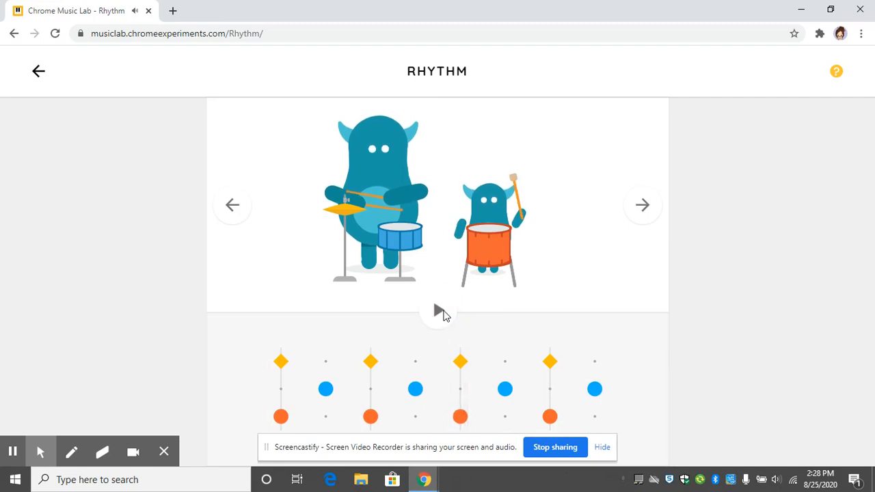
Step: Move on to the light-blue creatures' scene and sound both wooden blocks and the small creature's sticks
{"action": "left_click", "coordinate": [644, 204]}
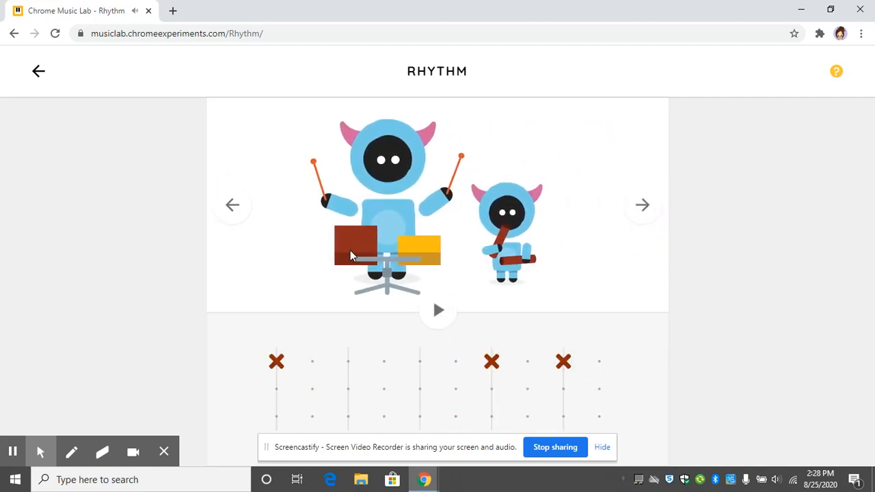
{"action": "left_click", "coordinate": [349, 247]}
{"action": "left_click", "coordinate": [414, 251]}
{"action": "left_click", "coordinate": [519, 258]}
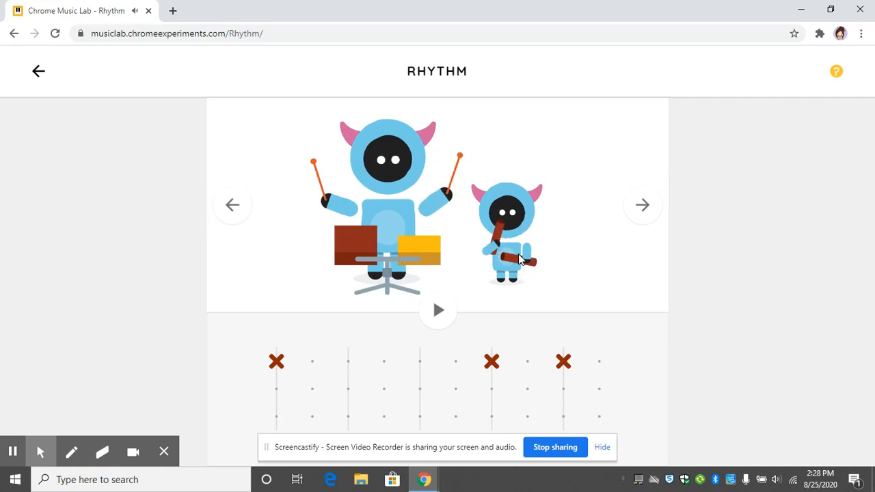
{"action": "left_click", "coordinate": [519, 256]}
Step: Move on to the orange birds' scene and sound both tall drums and the cowbell
{"action": "left_click", "coordinate": [643, 216]}
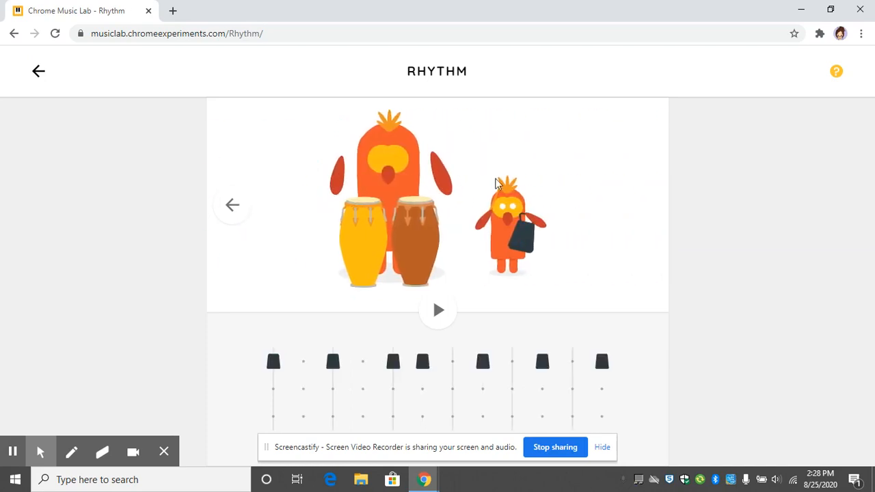
{"action": "left_click", "coordinate": [361, 239]}
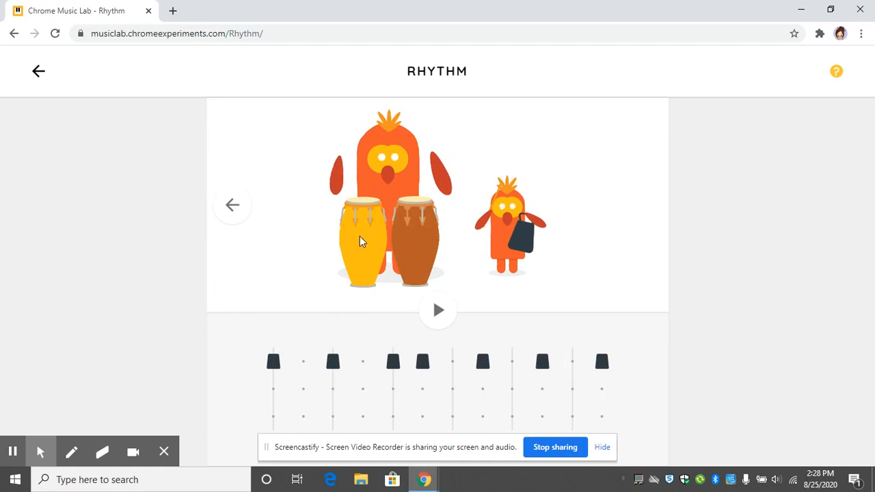
{"action": "left_click", "coordinate": [414, 238]}
{"action": "left_click", "coordinate": [524, 233]}
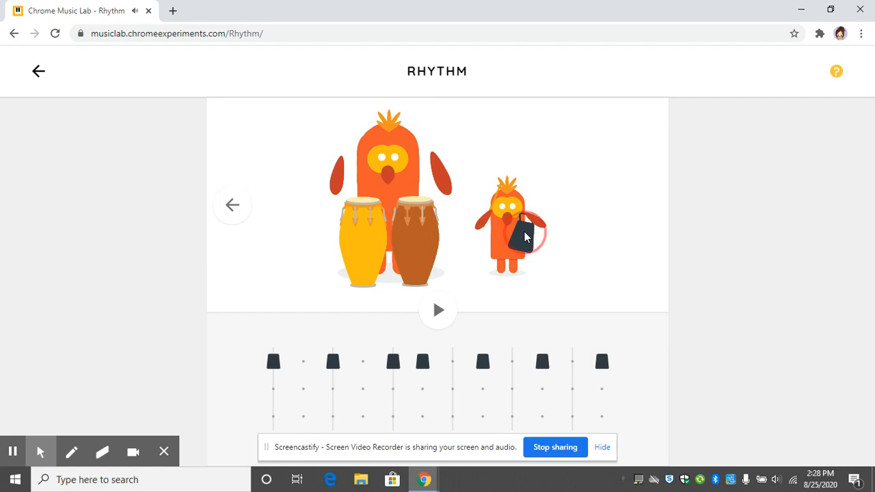
{"action": "left_click", "coordinate": [524, 233]}
{"action": "left_click", "coordinate": [524, 233]}
Step: Go back through the scenes to the pink monkeys' triangle and drum pattern
{"action": "left_click", "coordinate": [229, 208]}
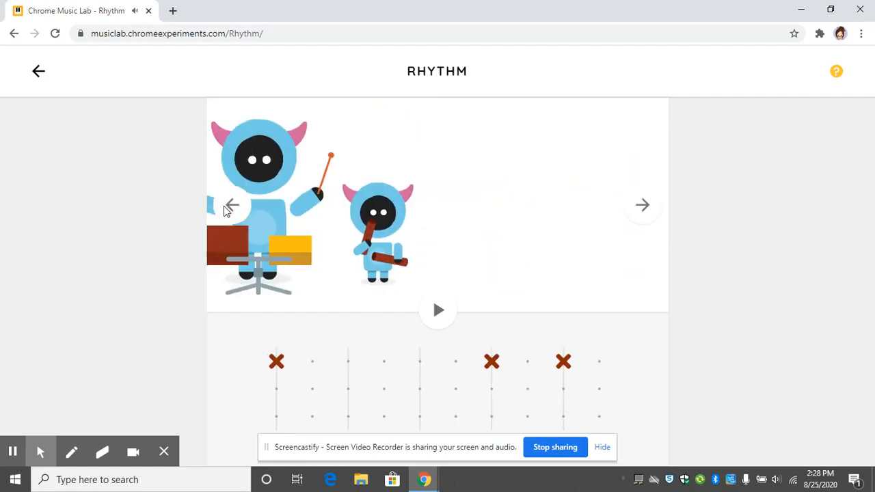
{"action": "left_click", "coordinate": [233, 207]}
{"action": "left_click", "coordinate": [233, 206]}
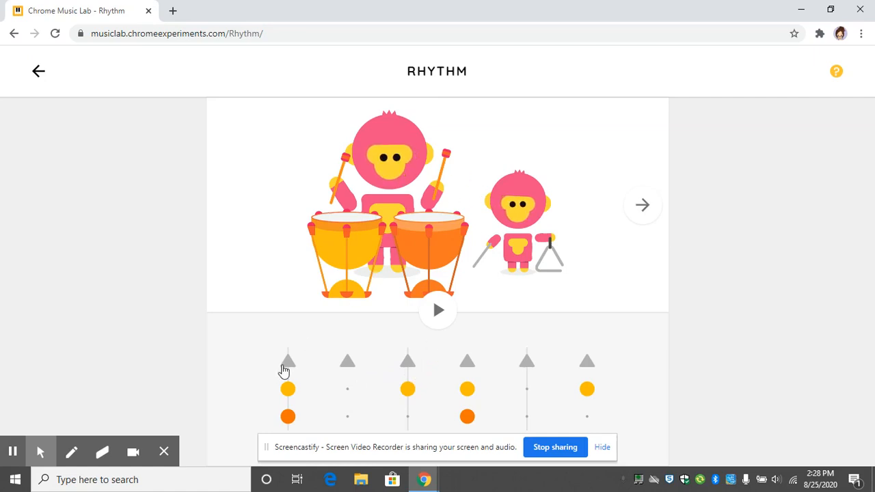
Step: Browse forward through every scene to the orange birds and return to the pink monkeys' scene
{"action": "left_click", "coordinate": [645, 208]}
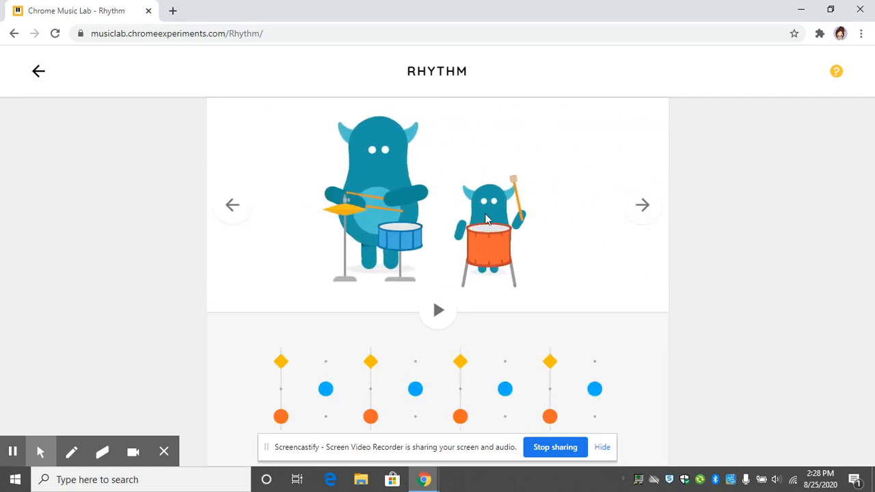
{"action": "left_click", "coordinate": [645, 208]}
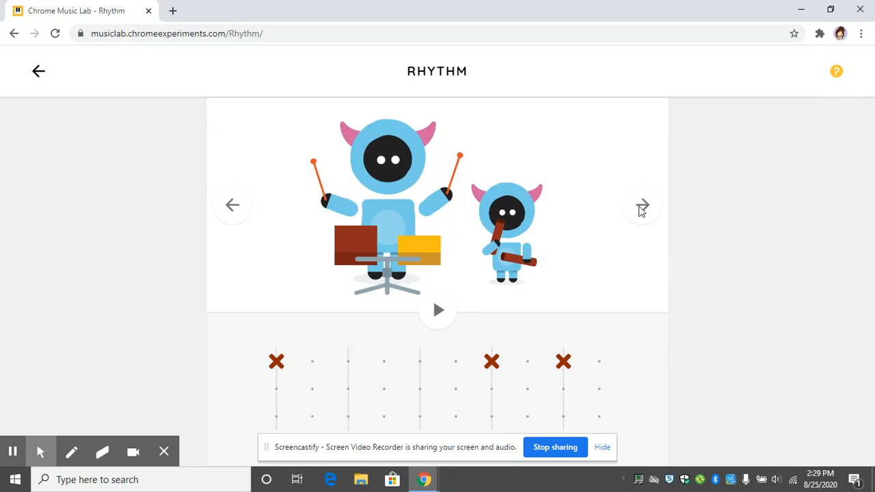
{"action": "left_click", "coordinate": [642, 207]}
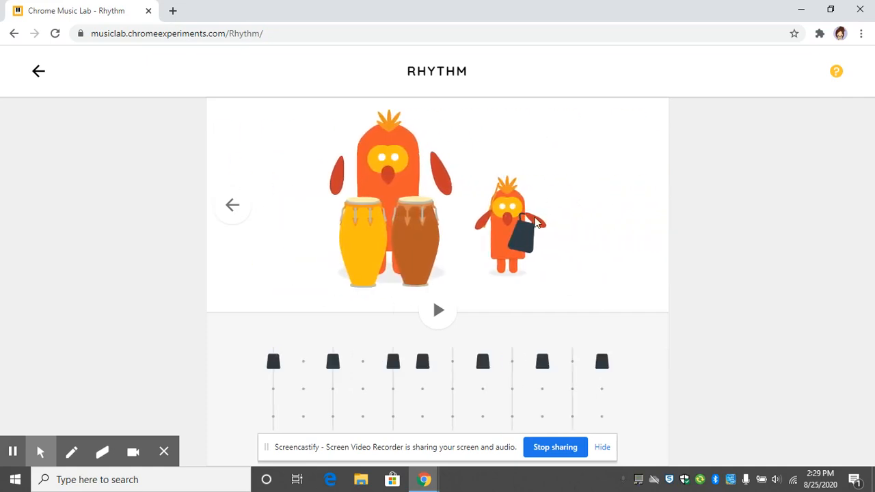
{"action": "left_click", "coordinate": [231, 206]}
{"action": "left_click", "coordinate": [231, 207]}
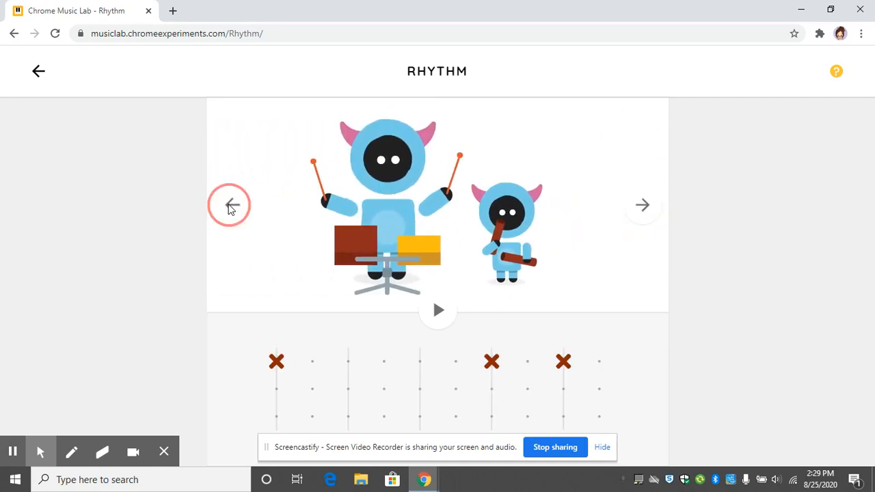
{"action": "left_click", "coordinate": [231, 206]}
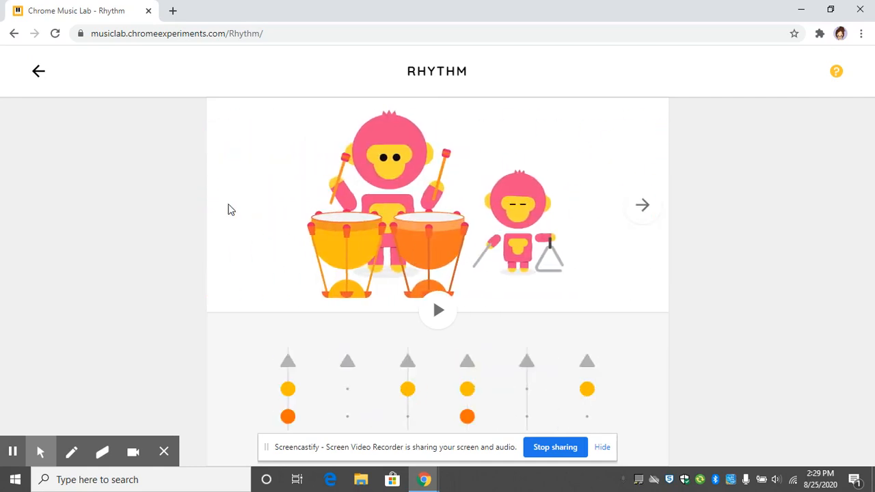